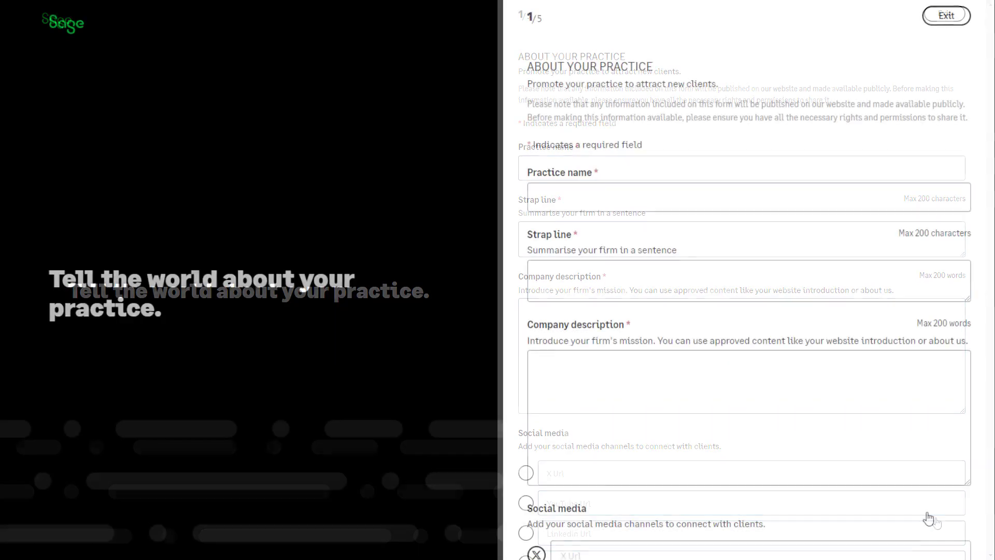
# Enter the practice name 'Walker, Jones & Panayi Accountants' and its strap line
pyautogui.click(722, 200)
pyautogui.write('W')
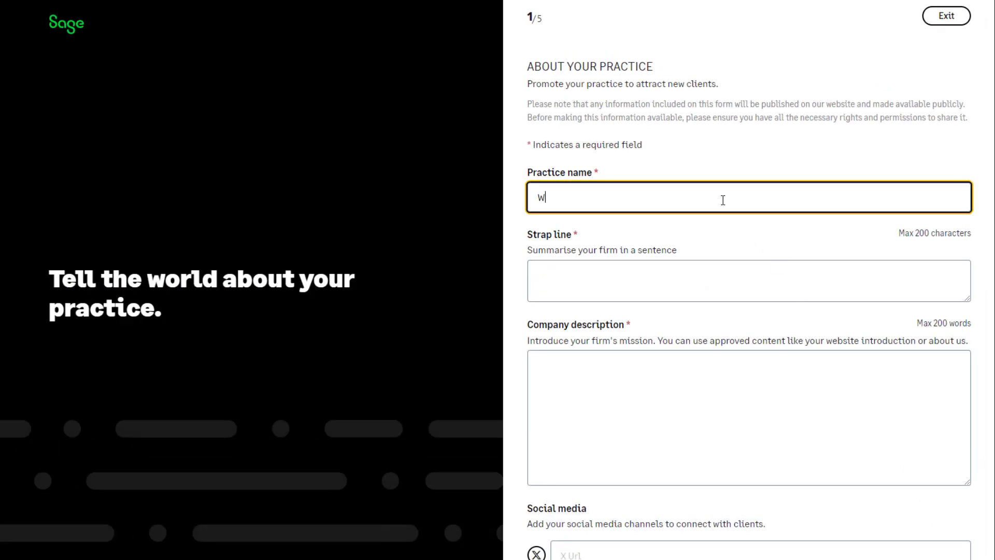
pyautogui.write('alker, Jones & Panayi Accountants')
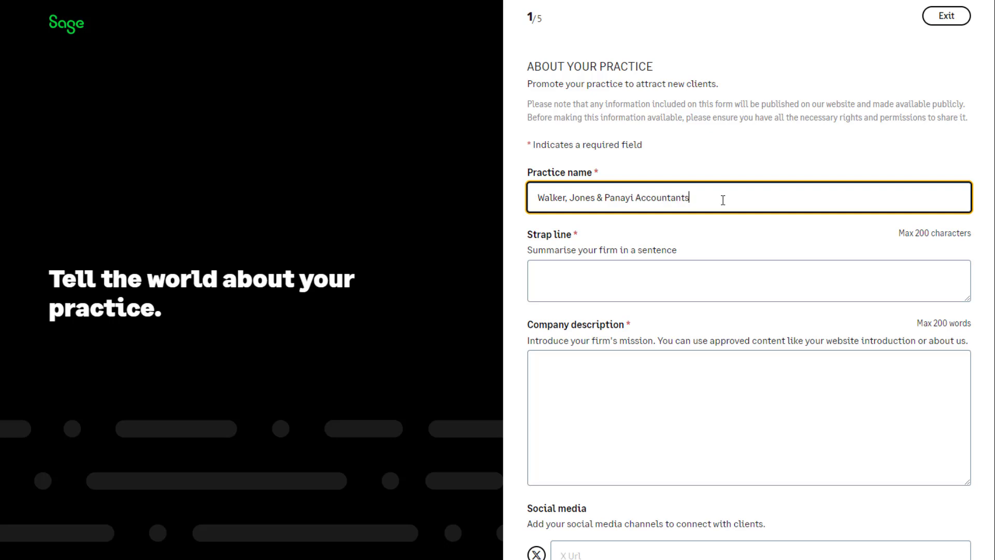
pyautogui.click(678, 272)
pyautogui.write('Providing professional accounting and payroll services to the North East and North West.')
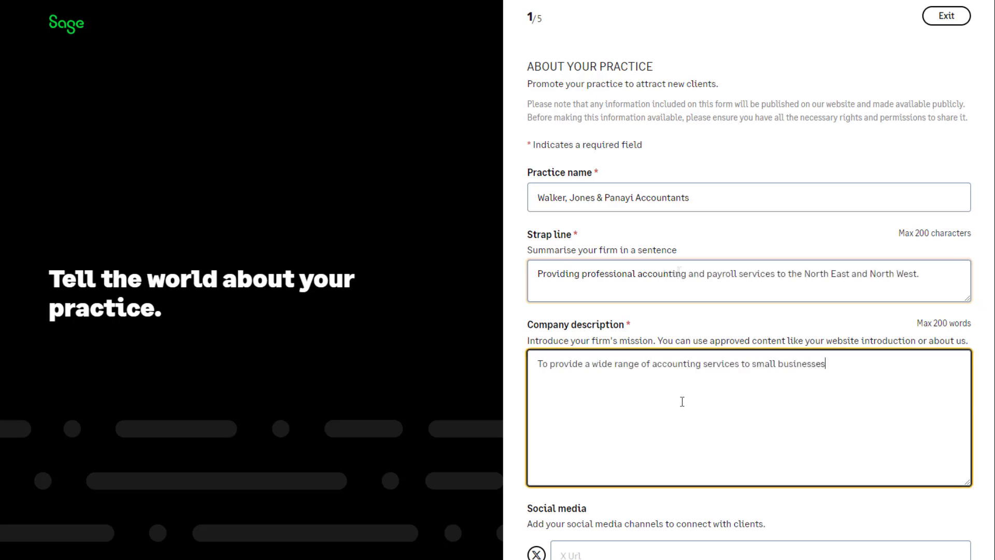
pyautogui.write('to help them thrive and grow.')
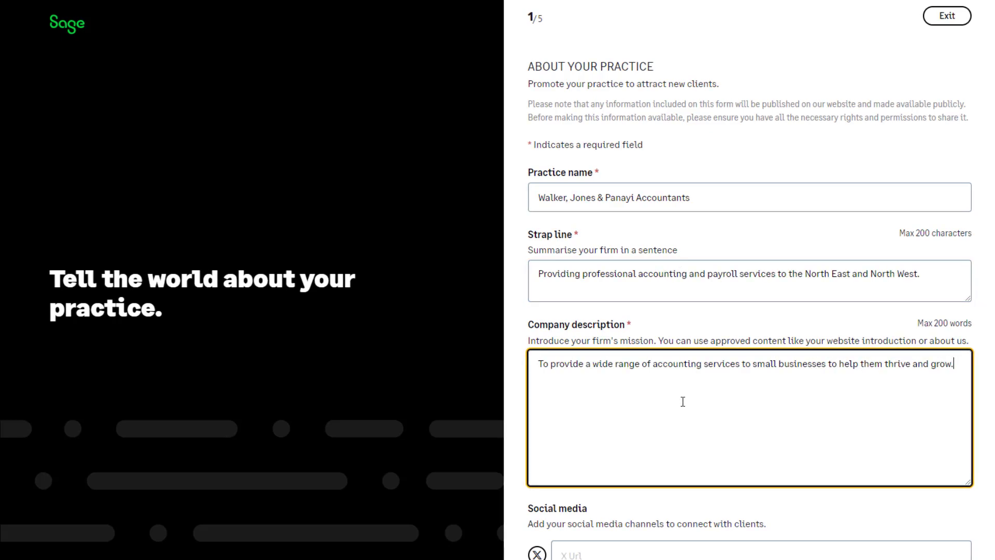
# Scroll down to the X URL field, then continue to the branding step
pyautogui.scroll(-3, 714, 328)
pyautogui.scroll(-2, 714, 327)
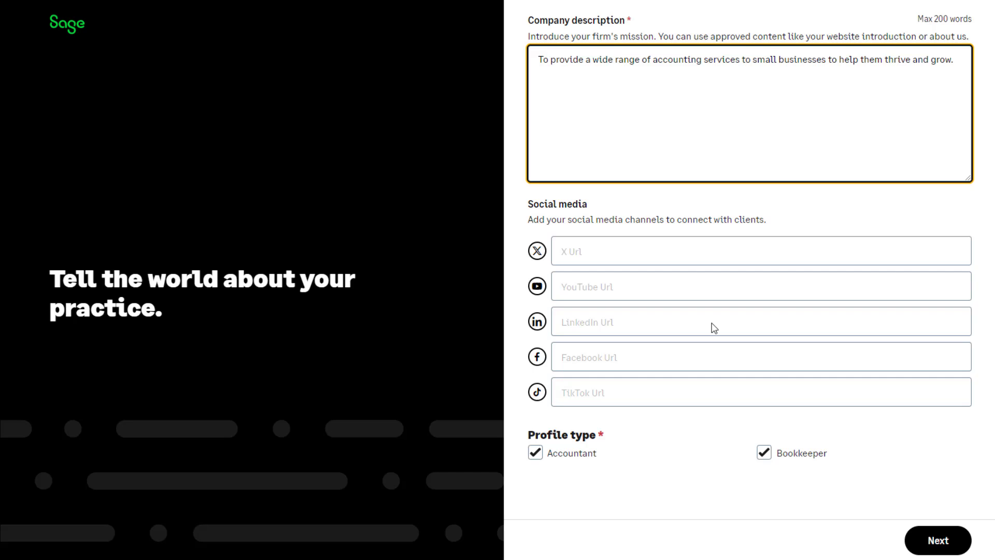
pyautogui.click(702, 251)
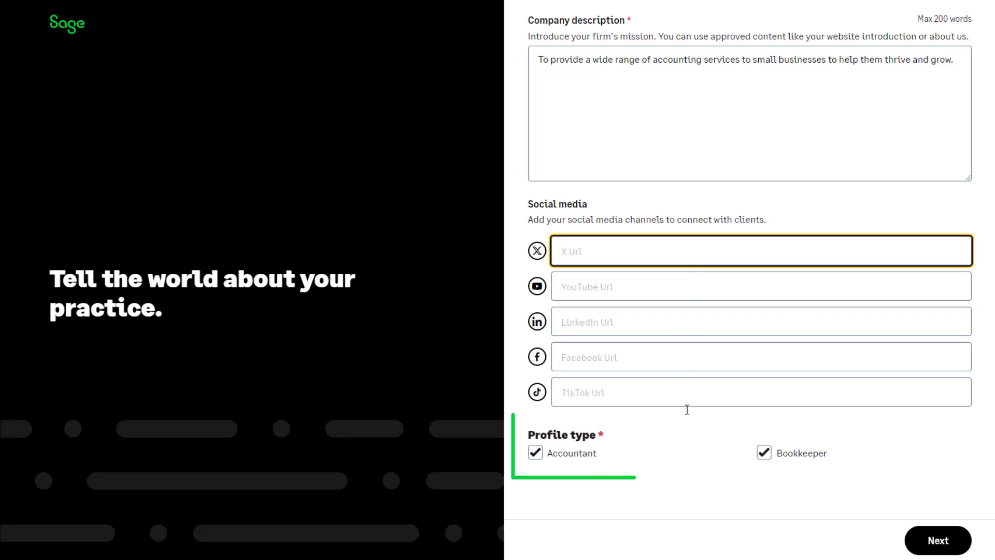
pyautogui.click(928, 550)
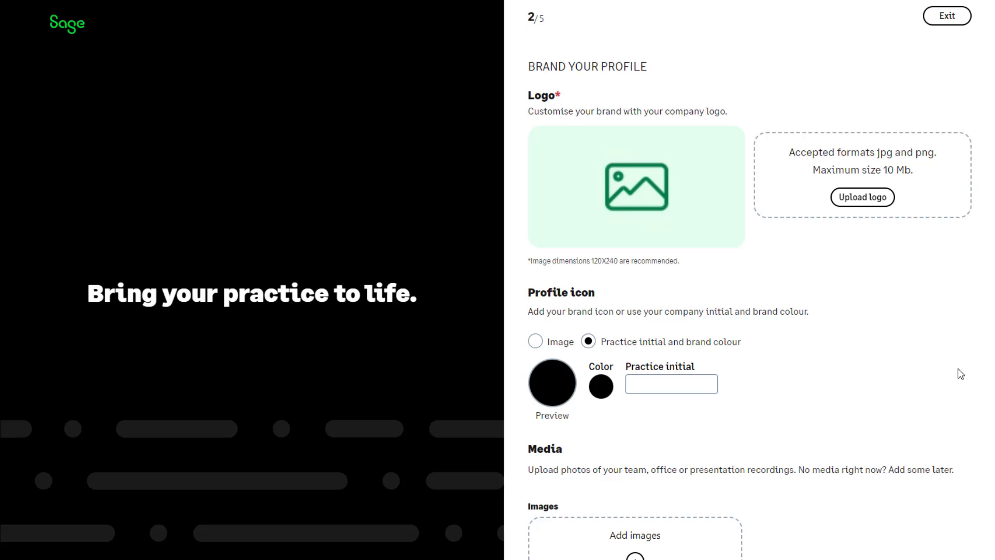
# Upload the WJ&P logo image as the practice logo, leaving the practice initial blank
pyautogui.click(854, 203)
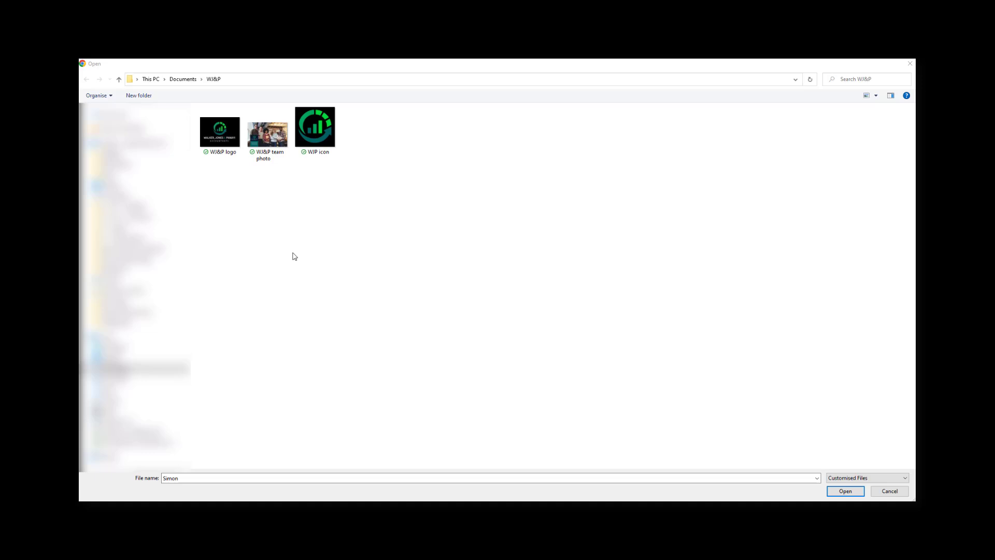
pyautogui.click(222, 137)
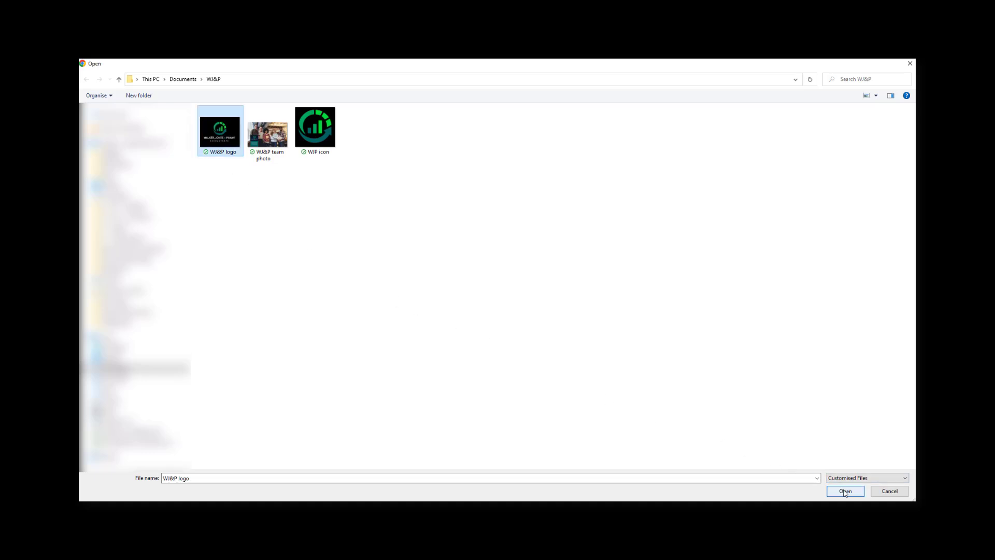
pyautogui.click(845, 491)
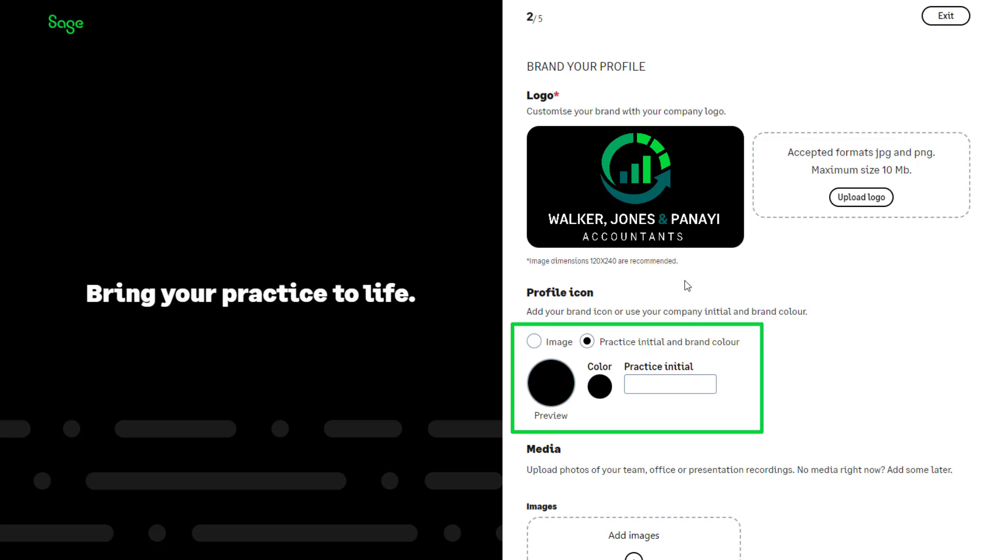
pyautogui.click(651, 386)
pyautogui.write('W')
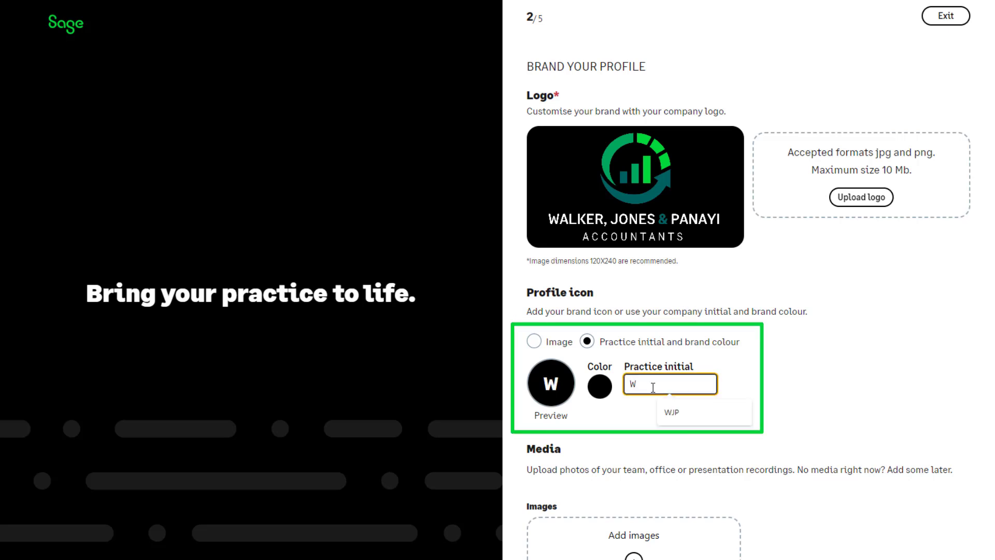
pyautogui.press('BackSpace')
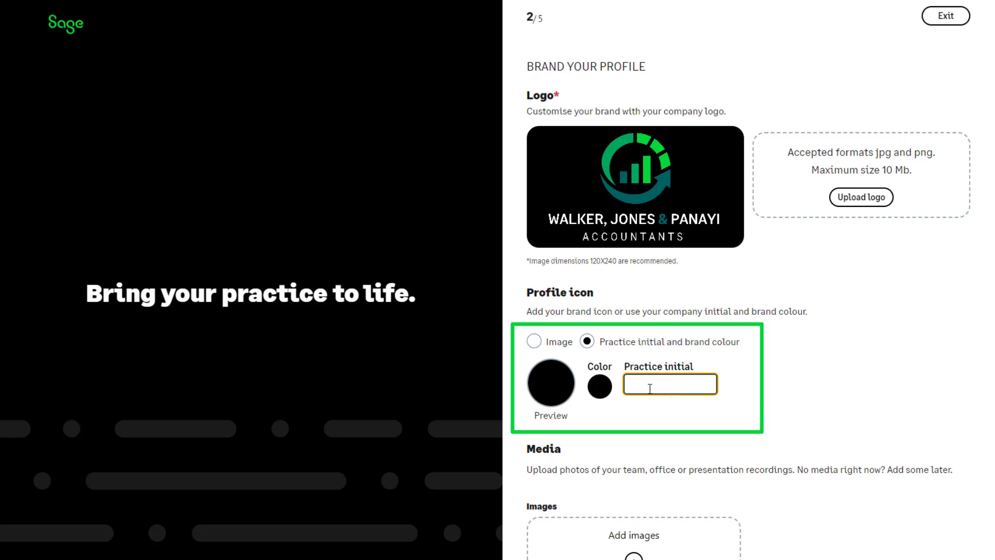
# Upload the WJP icon image as the profile icon and continue to Add your team
pyautogui.click(536, 343)
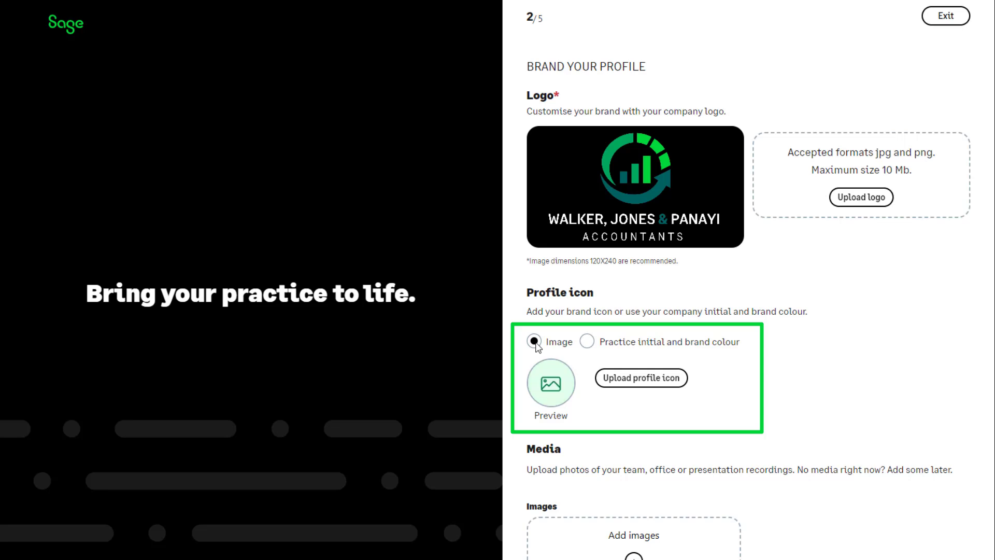
pyautogui.click(609, 382)
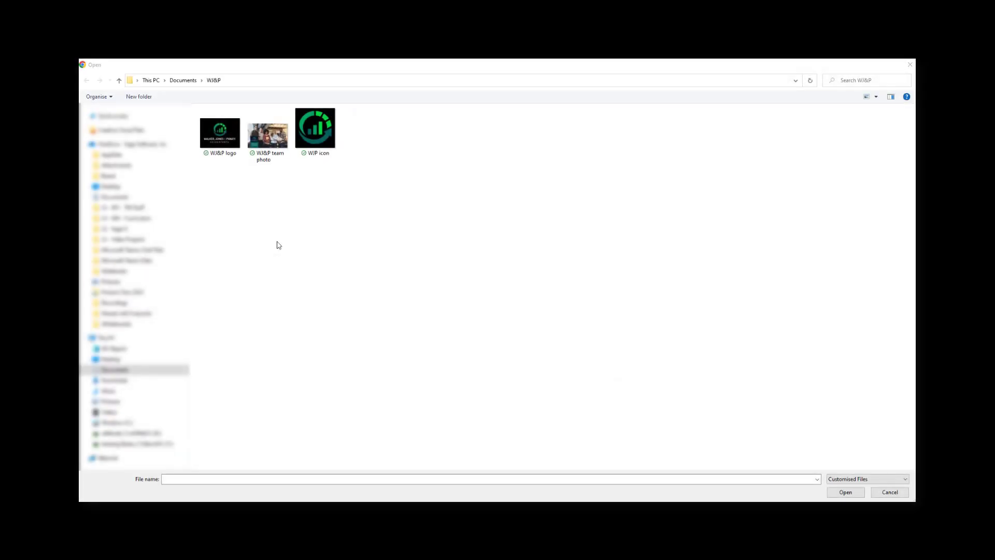
pyautogui.click(316, 133)
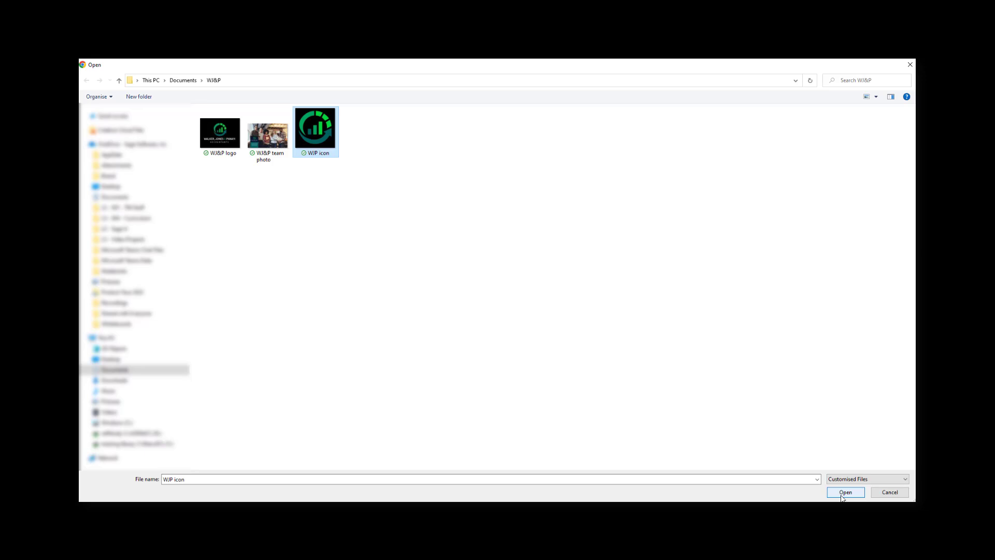
pyautogui.click(843, 494)
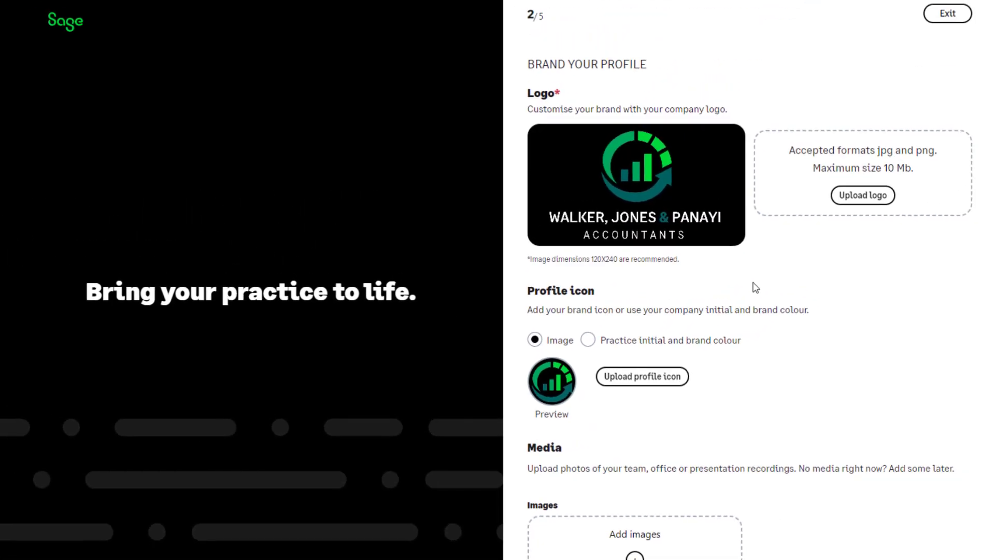
pyautogui.scroll(-4, 755, 288)
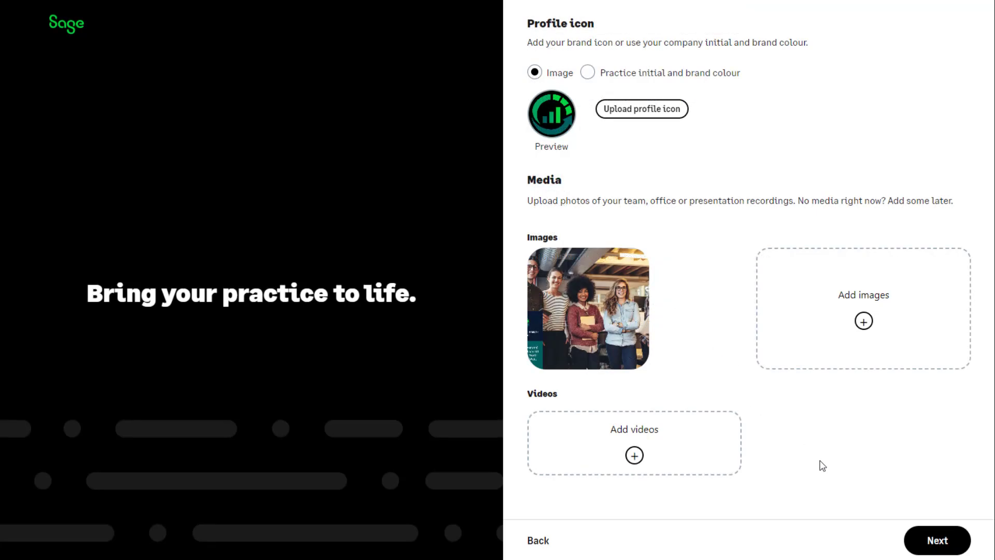
pyautogui.click(925, 543)
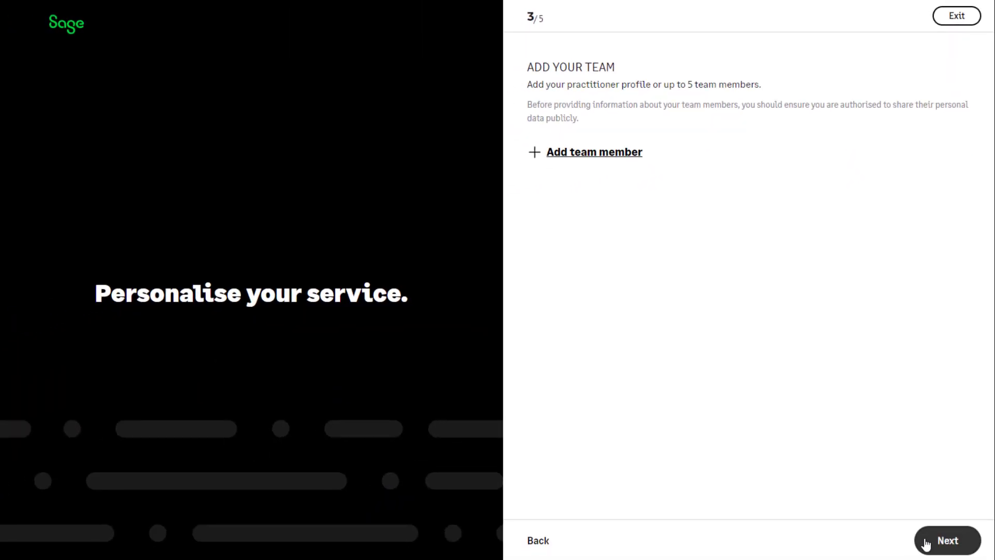
# Add a new team member and upload their portrait photo
pyautogui.click(628, 155)
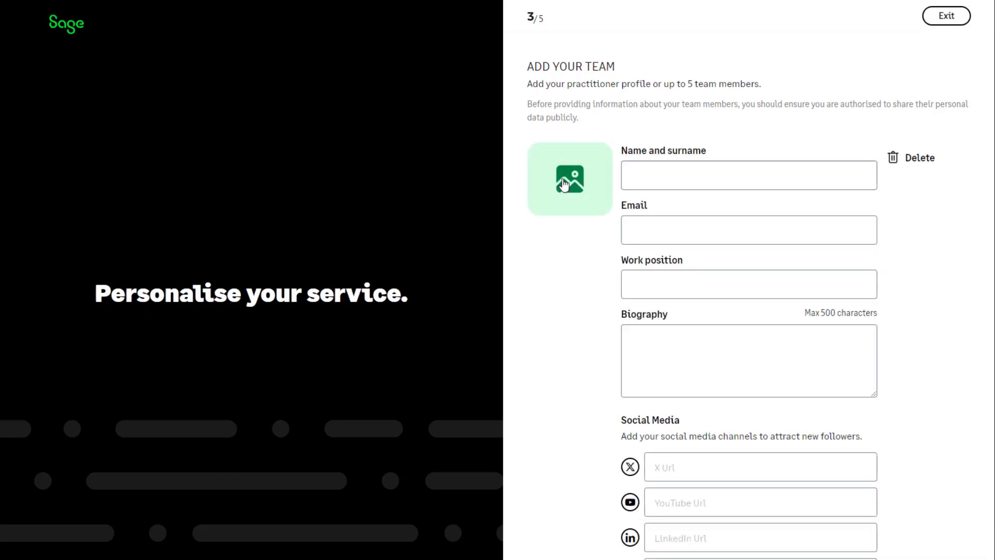
pyautogui.click(564, 184)
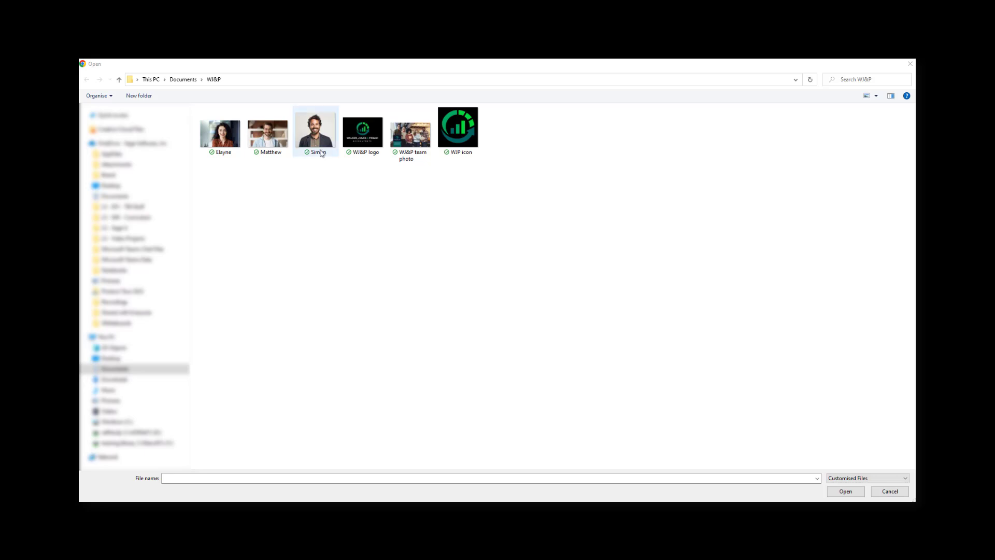
pyautogui.click(318, 132)
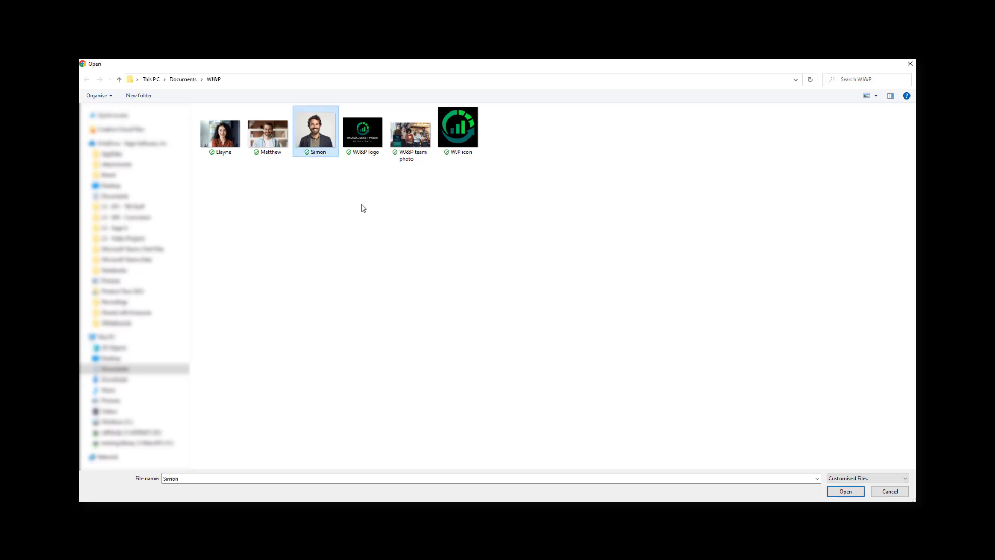
pyautogui.click(845, 492)
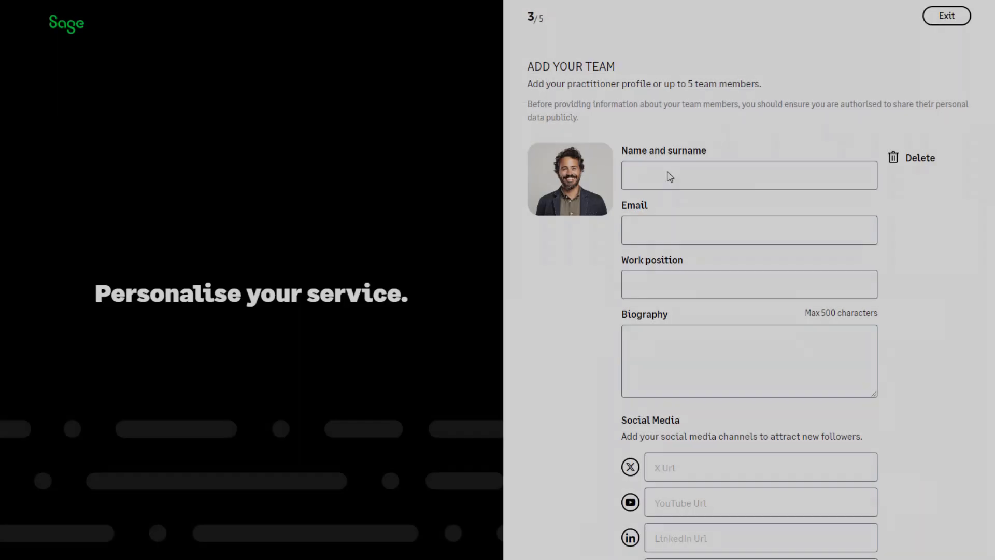
# Fill in the member's full name, e-mail and work position 'Practice Manager', then reach the biography
pyautogui.click(668, 172)
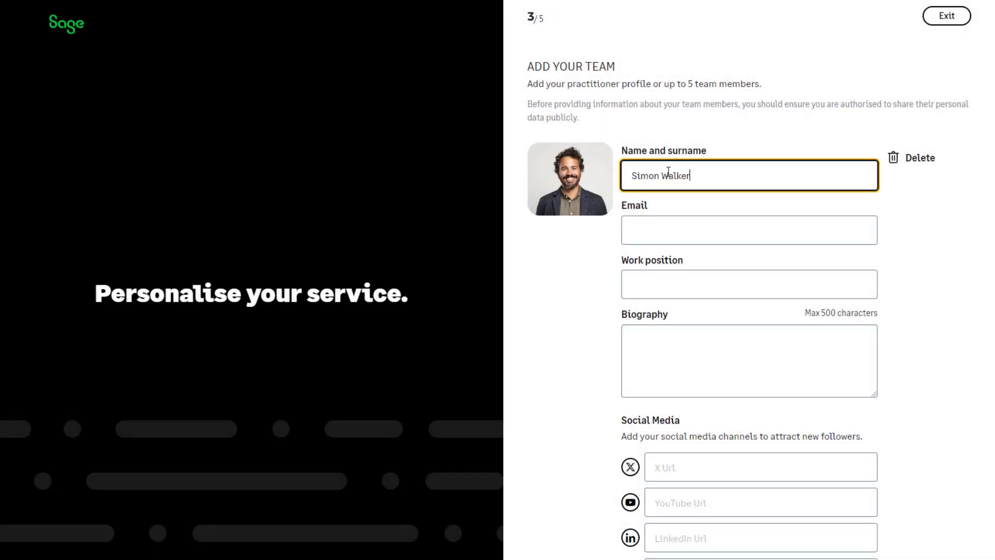
pyautogui.click(660, 229)
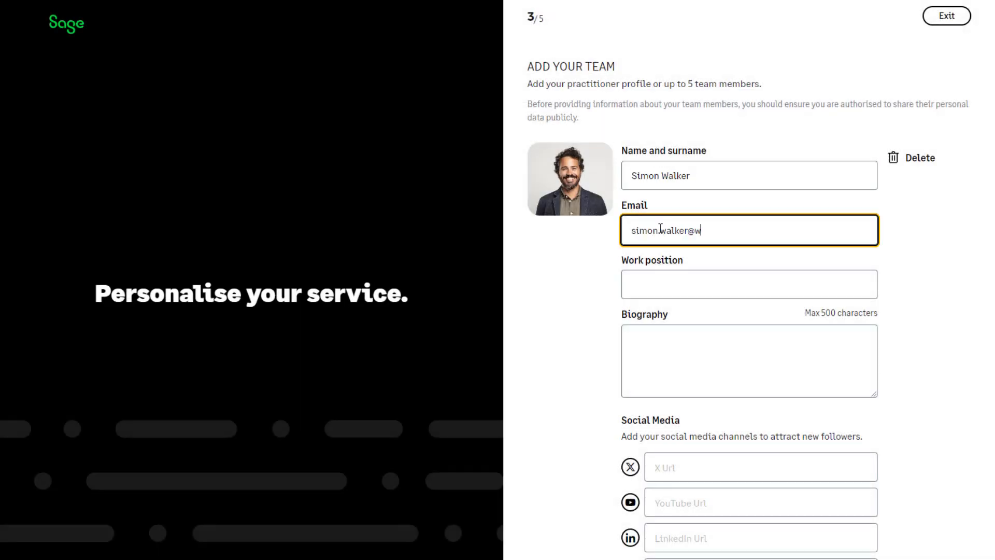
pyautogui.click(673, 282)
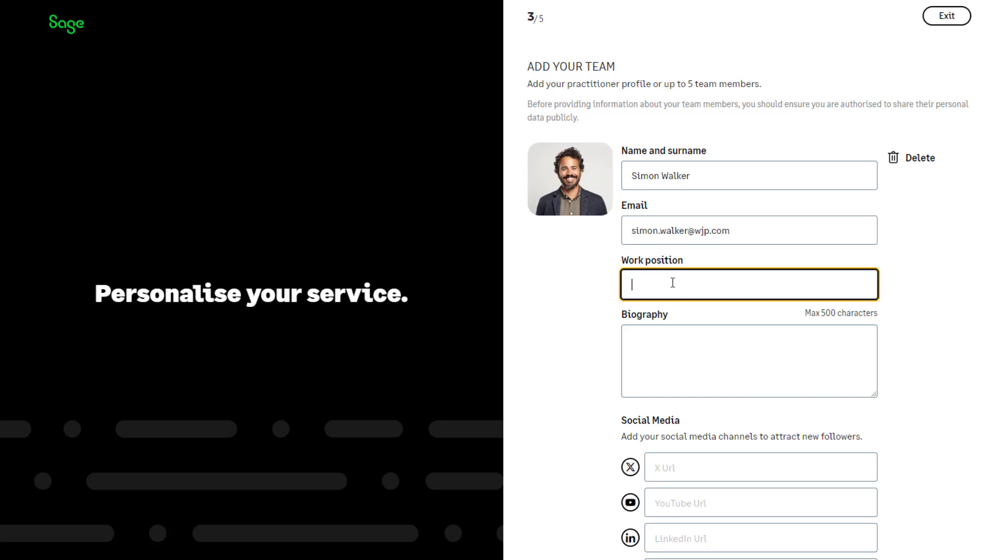
pyautogui.write('Practice Manager')
pyautogui.click(670, 356)
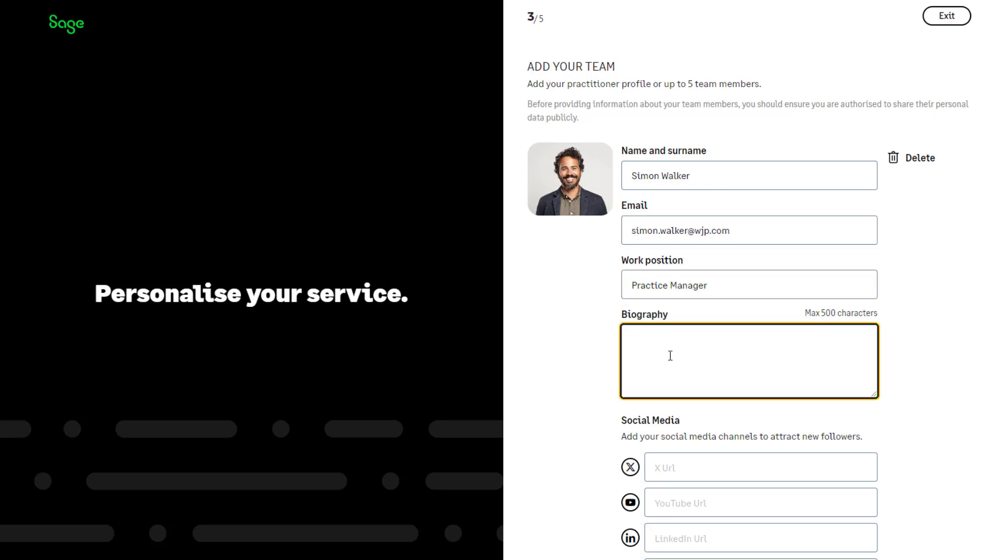
pyautogui.scroll(-4, 670, 356)
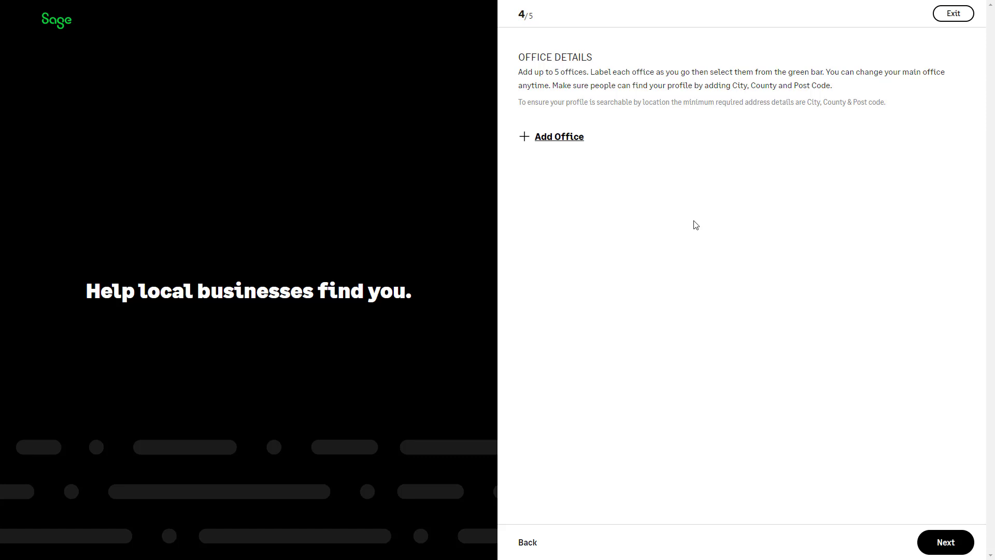
# Add an office named 'Newcastle upon Tyne' and enter its first street address line
pyautogui.click(559, 137)
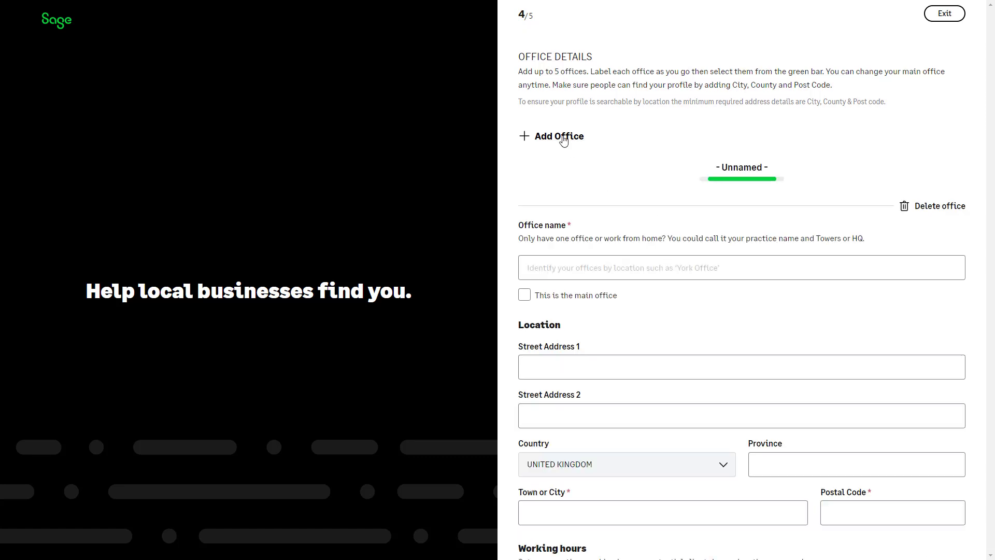
pyautogui.click(618, 268)
pyautogui.write('Newcastle upon Tyne')
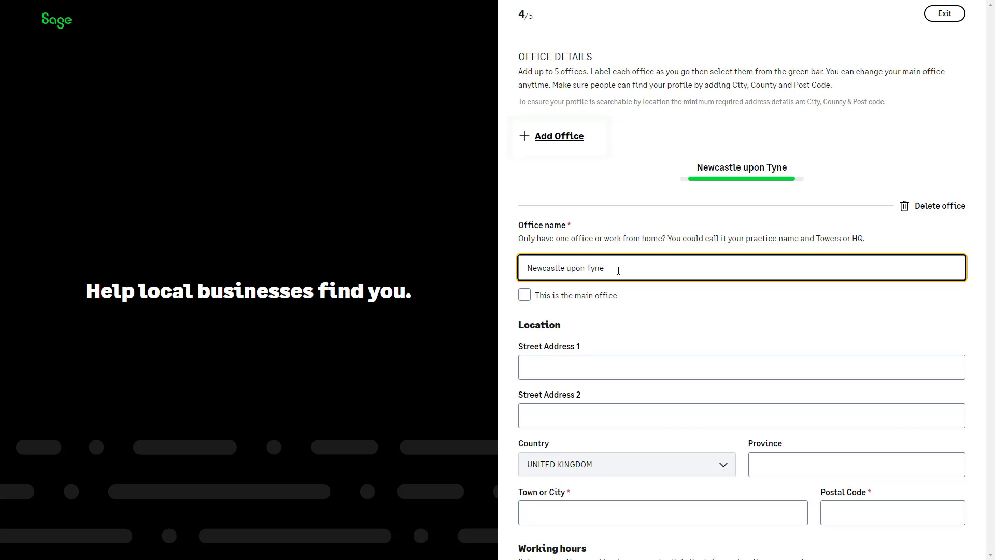
pyautogui.click(617, 364)
pyautogui.write('Cobalt')
# Set the office town to 'Newcastle upon Tyne' and fill in its postal code
pyautogui.scroll(-1, 617, 364)
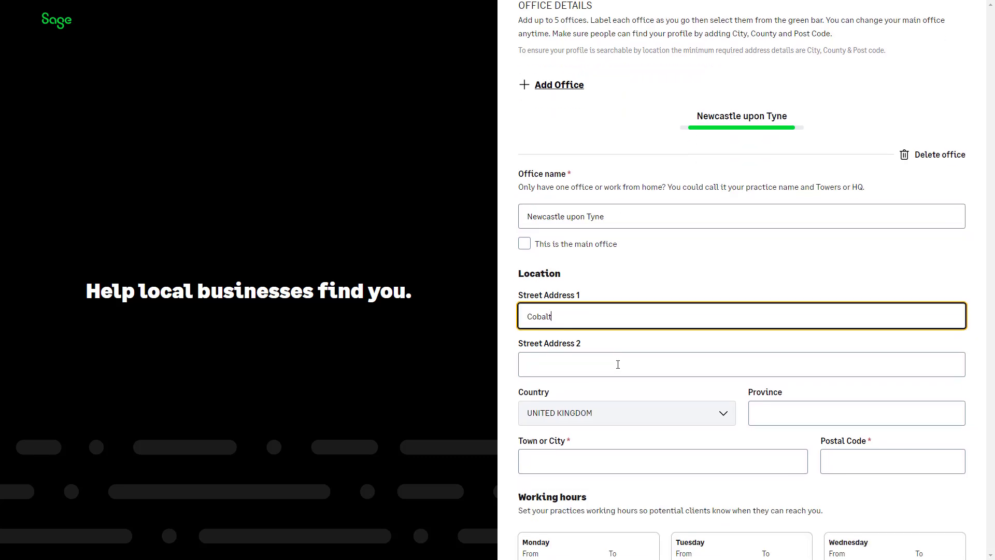
pyautogui.scroll(-2, 617, 365)
pyautogui.click(618, 363)
pyautogui.write('Newcastle upon Tyne')
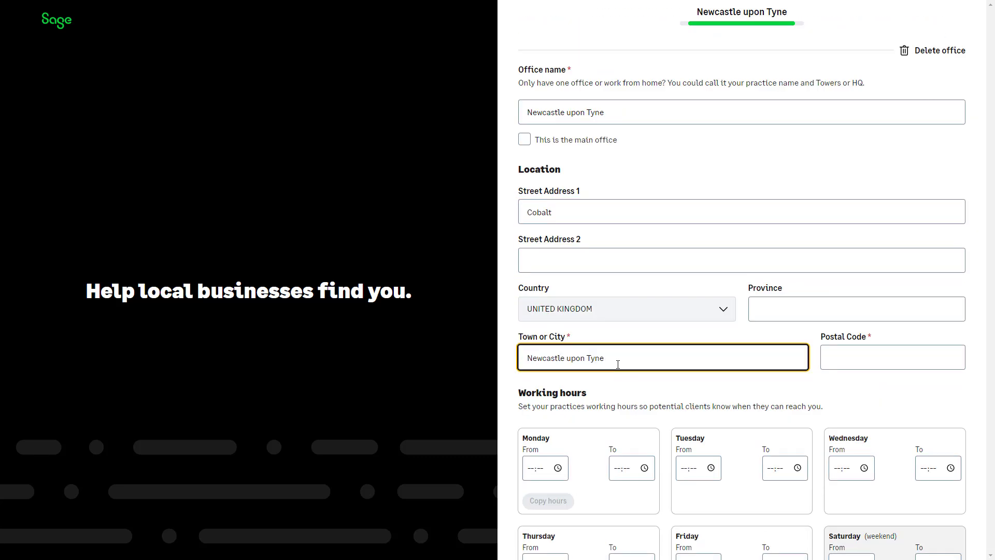
pyautogui.click(951, 363)
pyautogui.write('NE1 9AA')
pyautogui.scroll(-5, 933, 392)
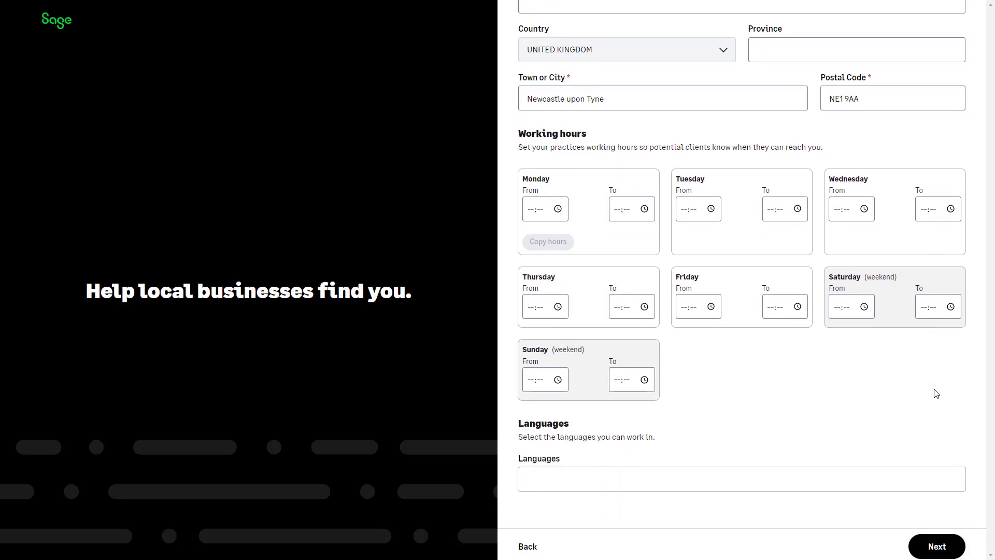
pyautogui.click(541, 209)
# Set Monday's hours to 09:00–17:00 and copy them to Tuesday through Friday
pyautogui.write('09:--')
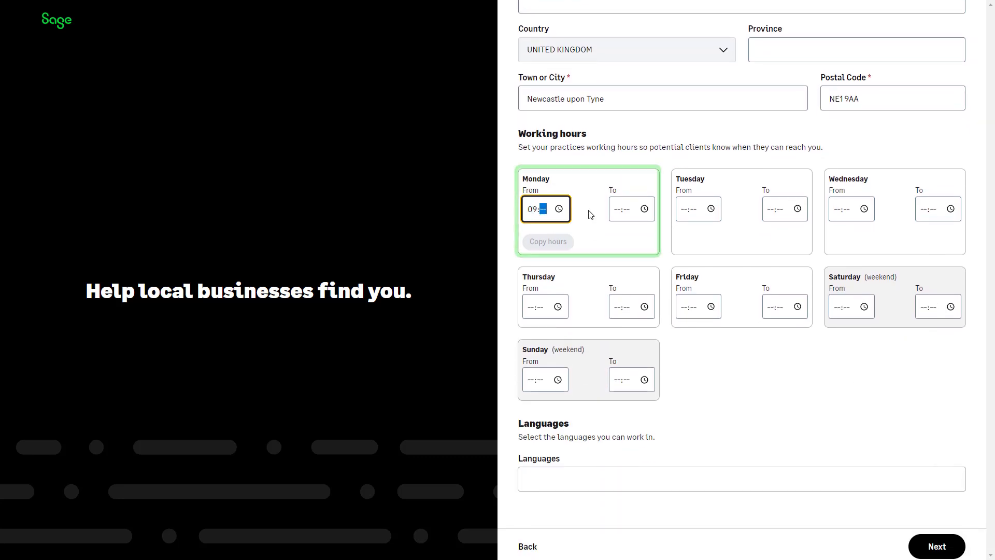
pyautogui.click(616, 212)
pyautogui.write('17:')
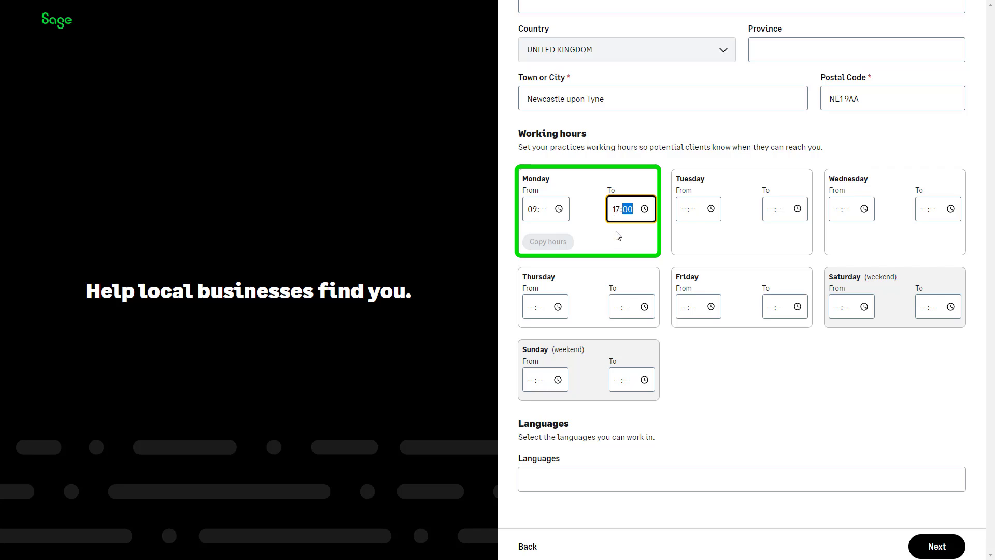
pyautogui.write('00')
pyautogui.hotkey('shift', 'Tab')
pyautogui.hotkey('shift', 'Tab')
pyautogui.write('00')
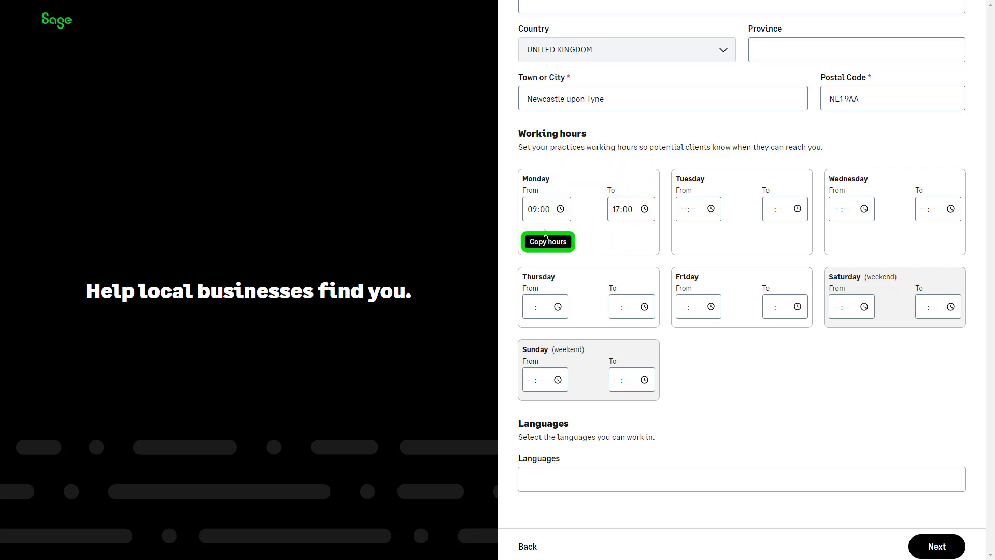
pyautogui.click(552, 243)
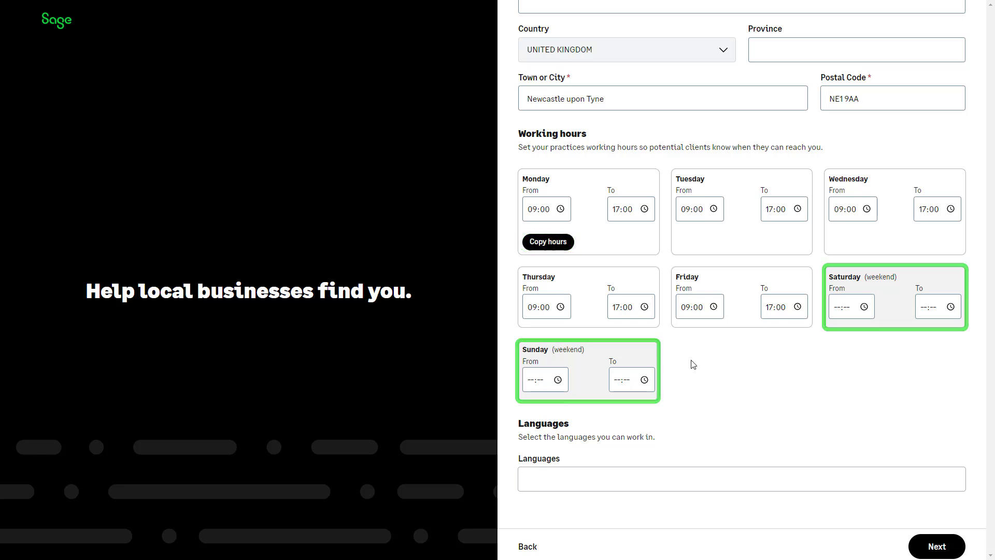
pyautogui.scroll(-1, 693, 364)
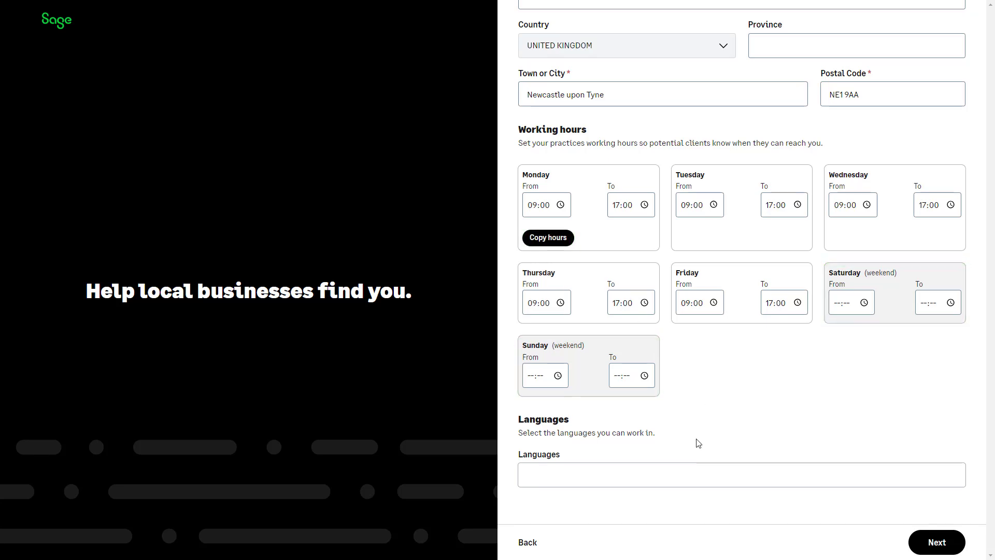
# Add English, Greek and Spanish as office languages, then continue to Specialisms
pyautogui.click(691, 474)
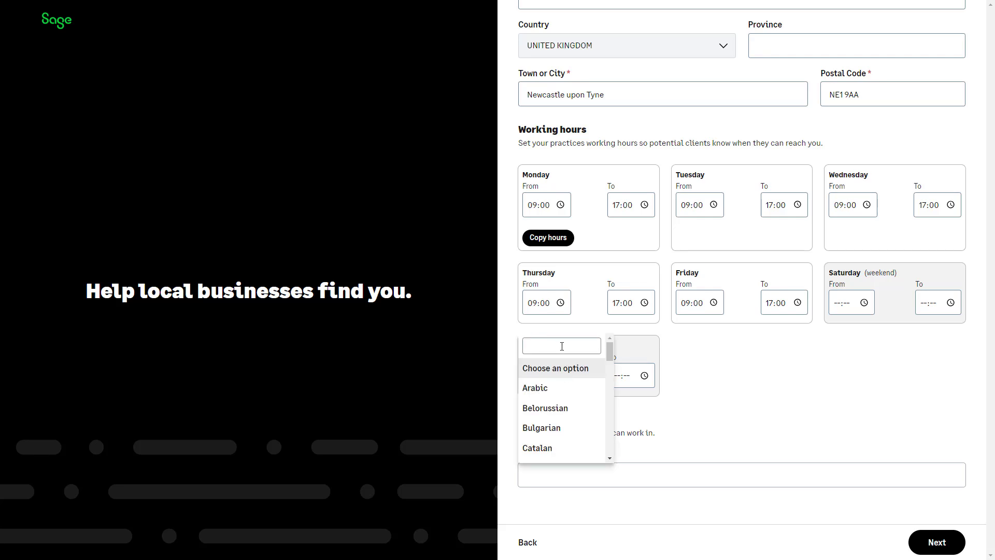
pyautogui.write('eng')
pyautogui.click(561, 365)
pyautogui.click(588, 480)
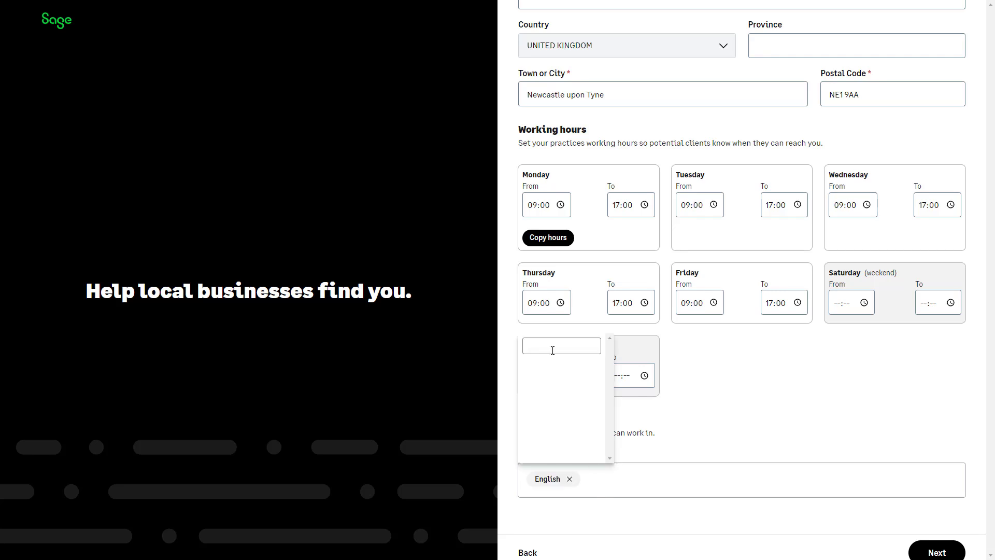
pyautogui.write('gree')
pyautogui.click(552, 365)
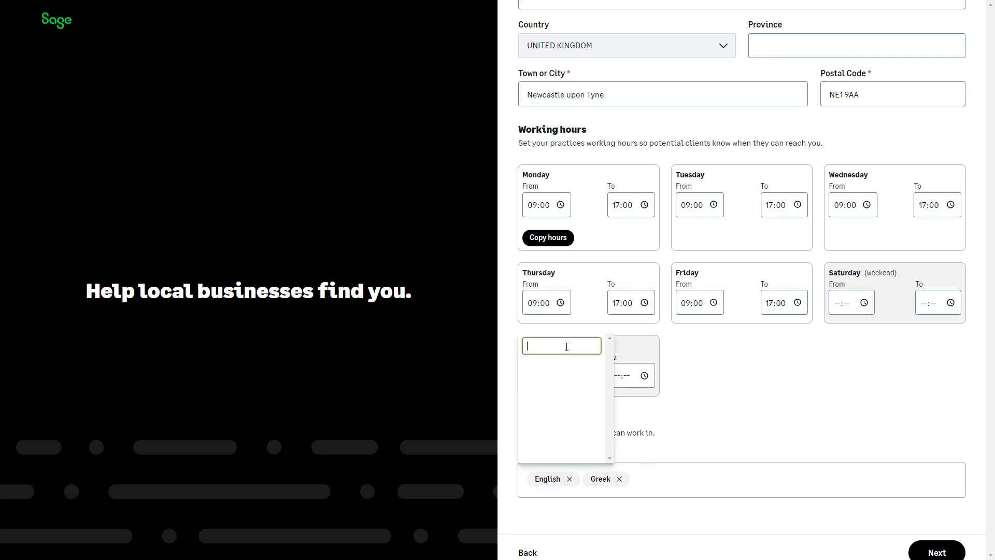
pyautogui.write('spa')
pyautogui.click(565, 369)
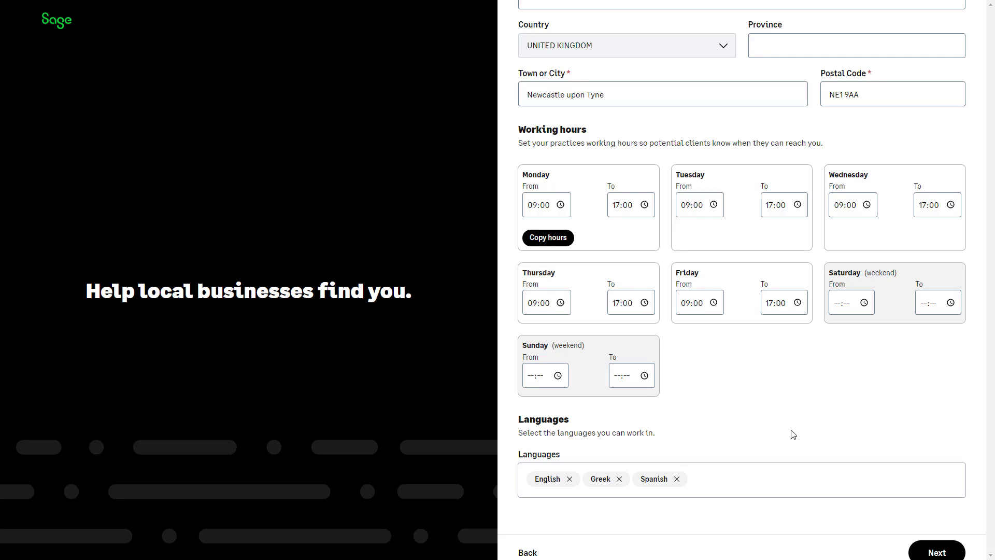
pyautogui.scroll(-1, 792, 434)
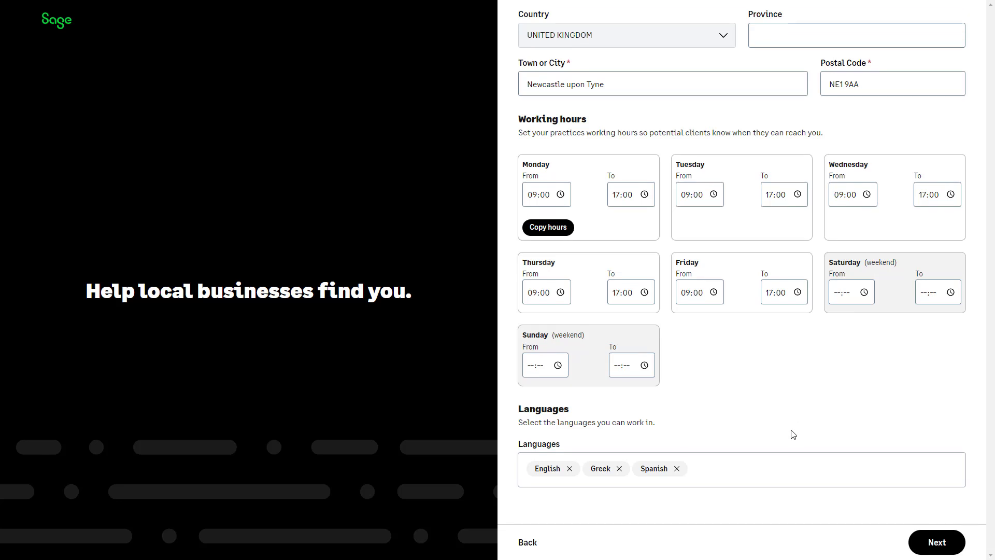
pyautogui.click(937, 542)
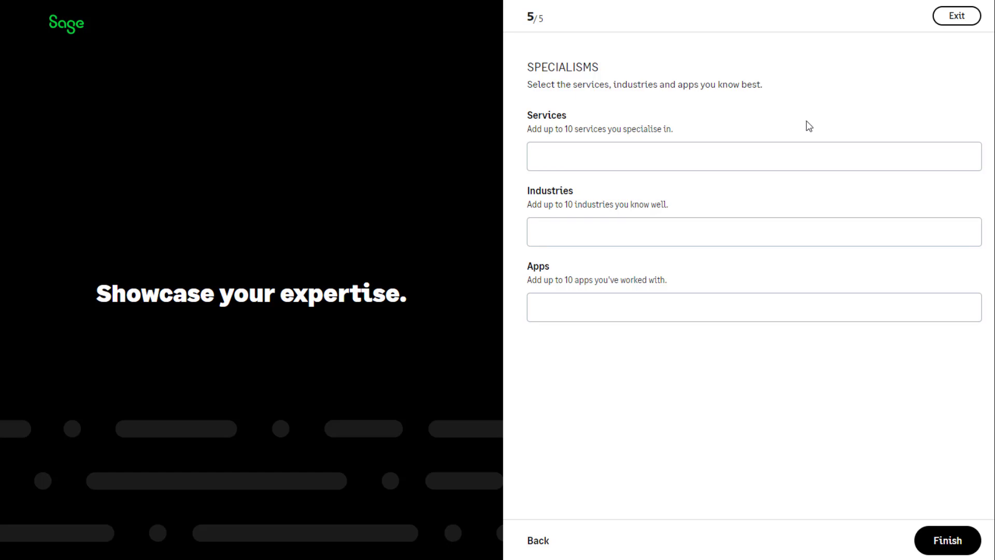
# Add services: Personal tax for self employed, Year-end accounts and tax, Payroll, VAT assistance and filing
pyautogui.click(751, 160)
pyautogui.click(709, 258)
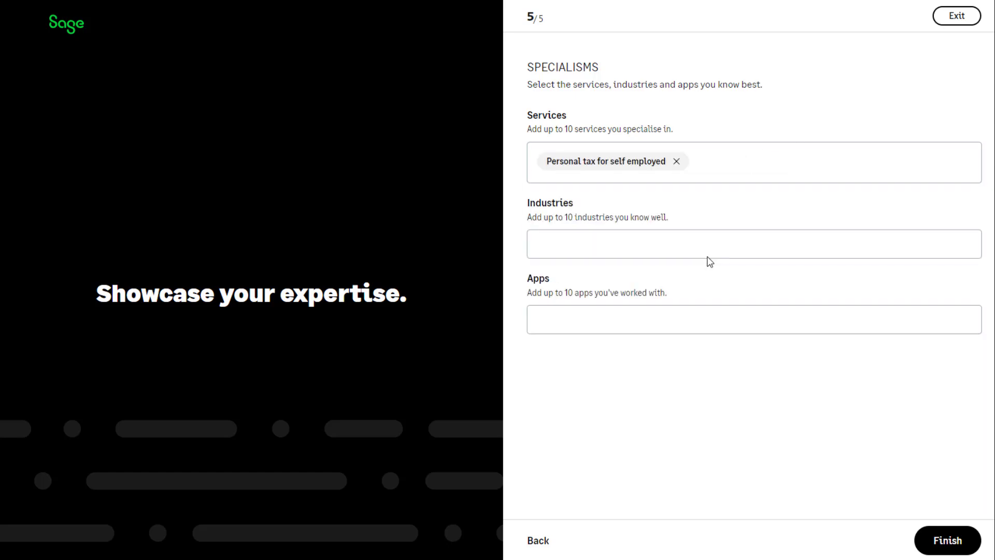
pyautogui.click(759, 158)
pyautogui.click(701, 247)
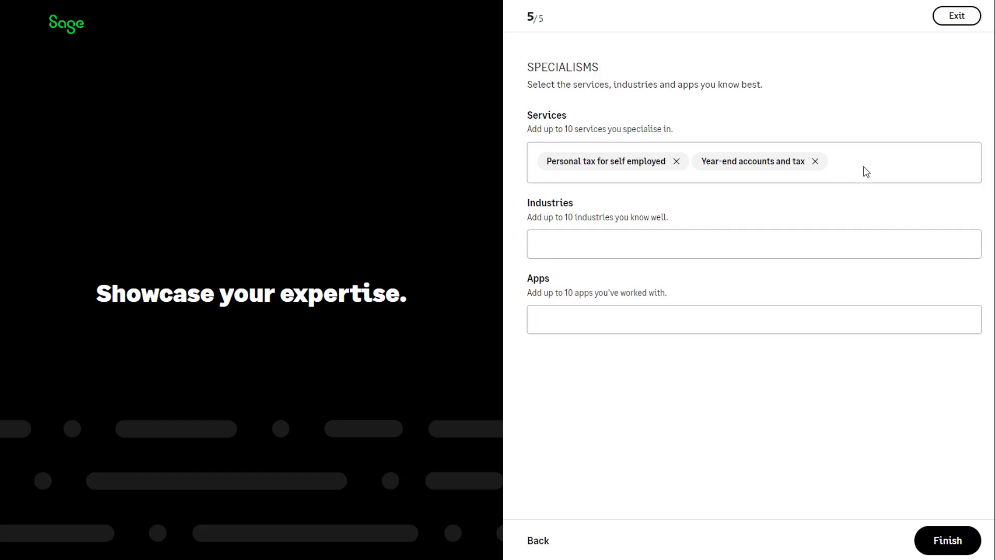
pyautogui.click(864, 171)
pyautogui.click(697, 271)
pyautogui.click(912, 171)
pyautogui.click(682, 270)
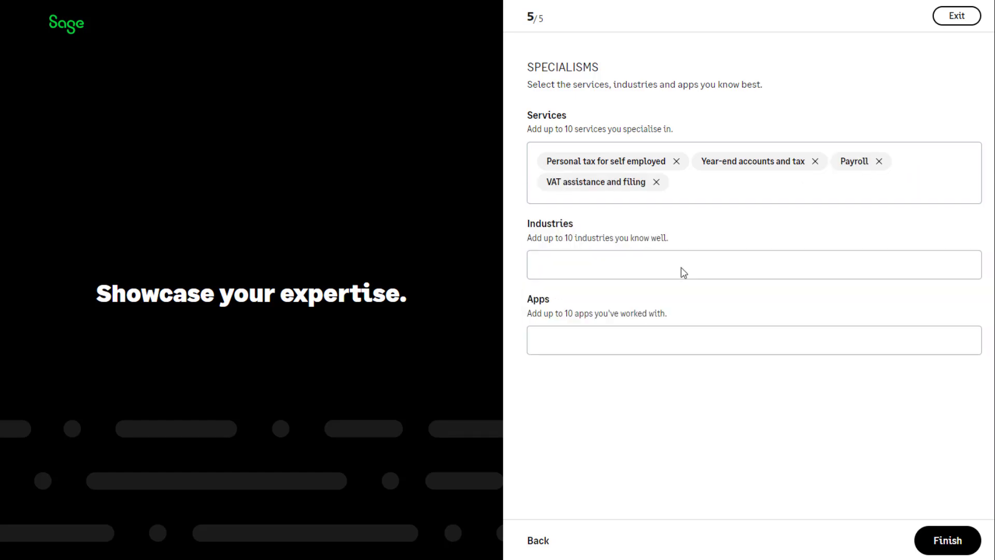
# Choose the industries, finish the profile and scroll through the published My profile page
pyautogui.click(551, 266)
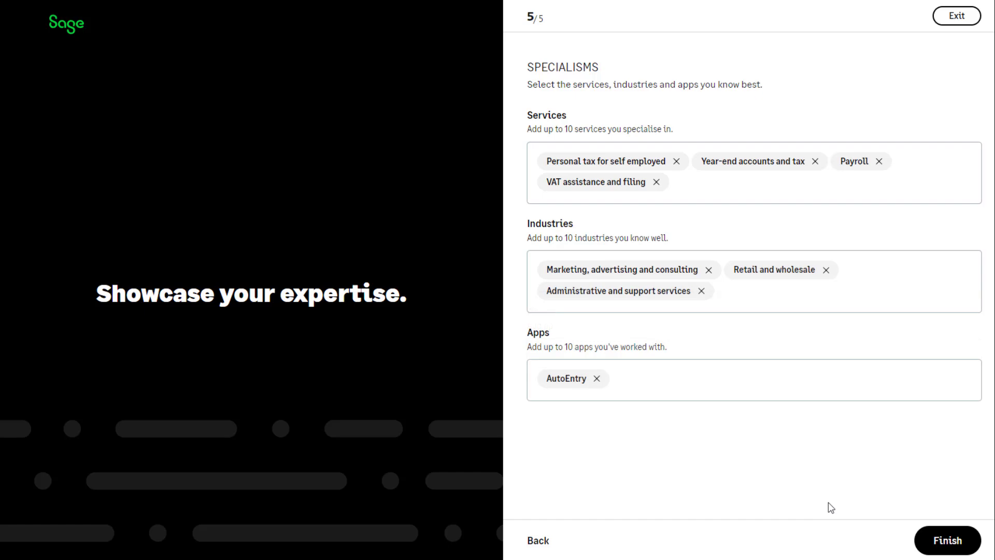
pyautogui.click(946, 540)
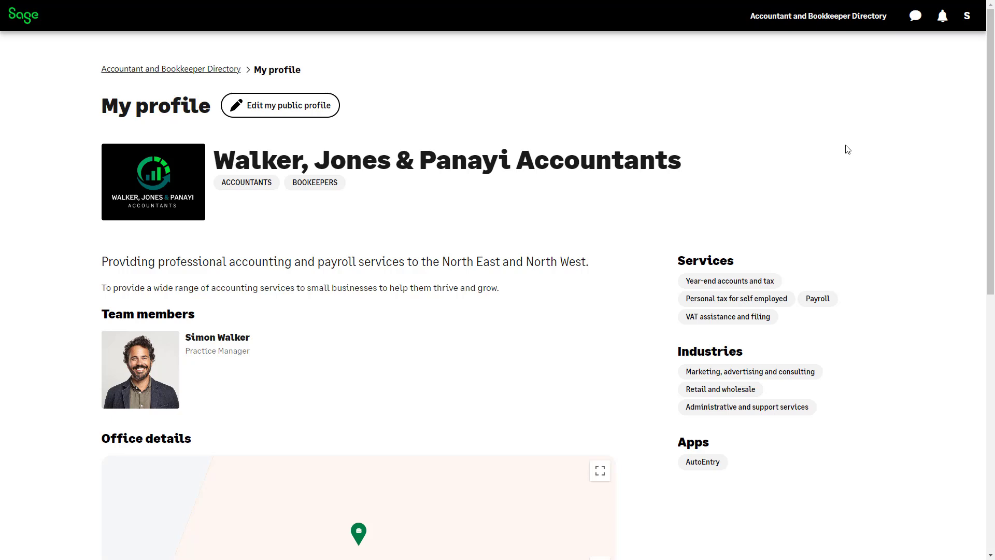
pyautogui.scroll(-5, 886, 156)
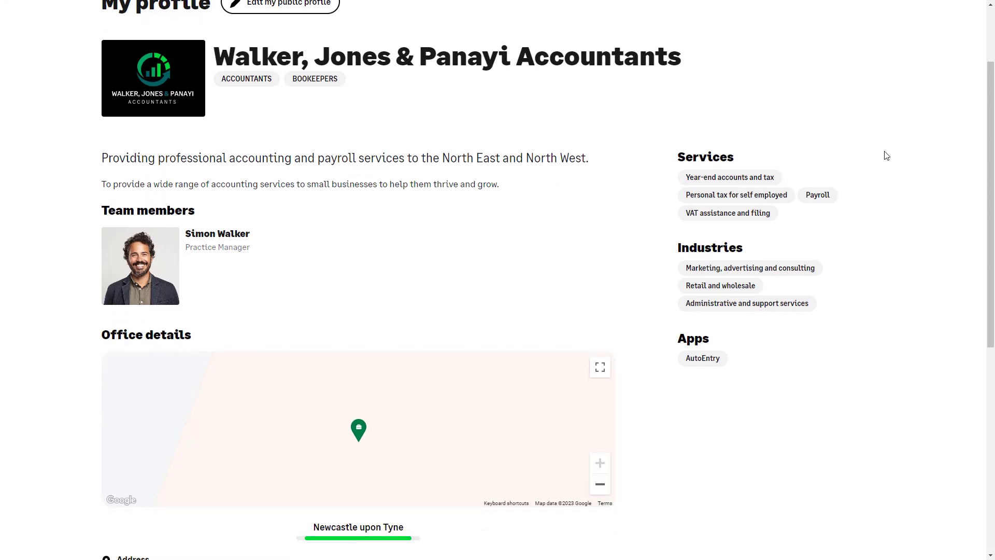
pyautogui.scroll(-5, 886, 156)
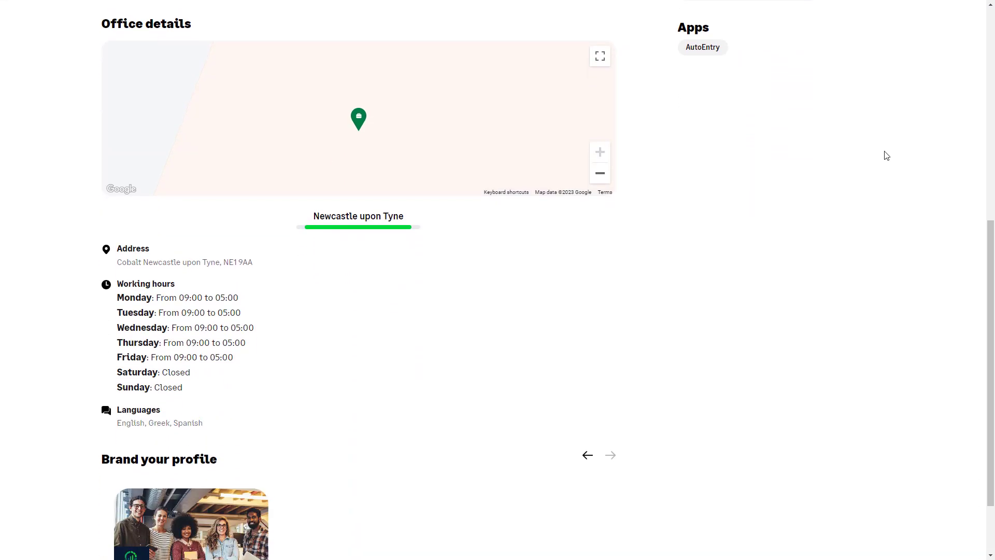